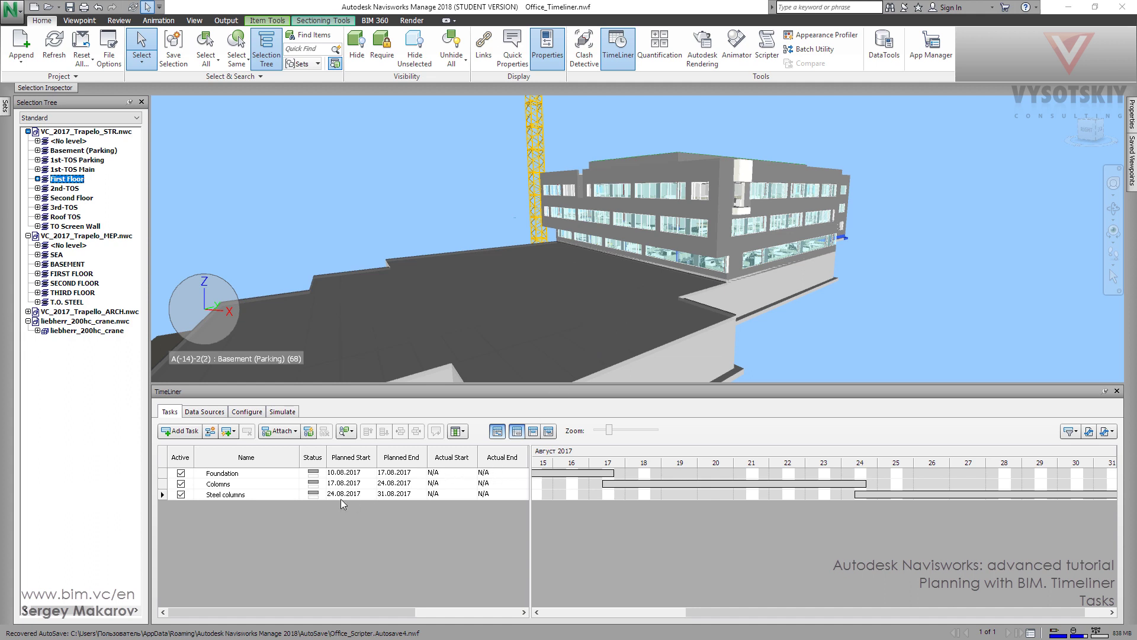
# Step: Clear the Steel columns task's attached set, then undo to restore the attachment
pyautogui.click(259, 497)
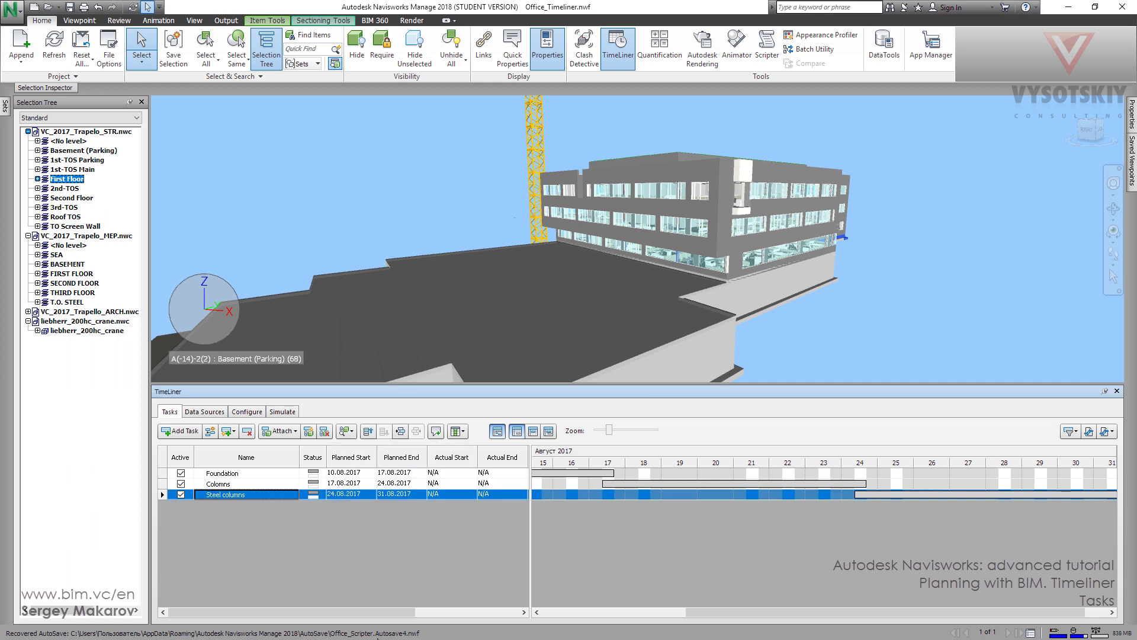
pyautogui.moveTo(377, 616); pyautogui.dragTo(469, 616)
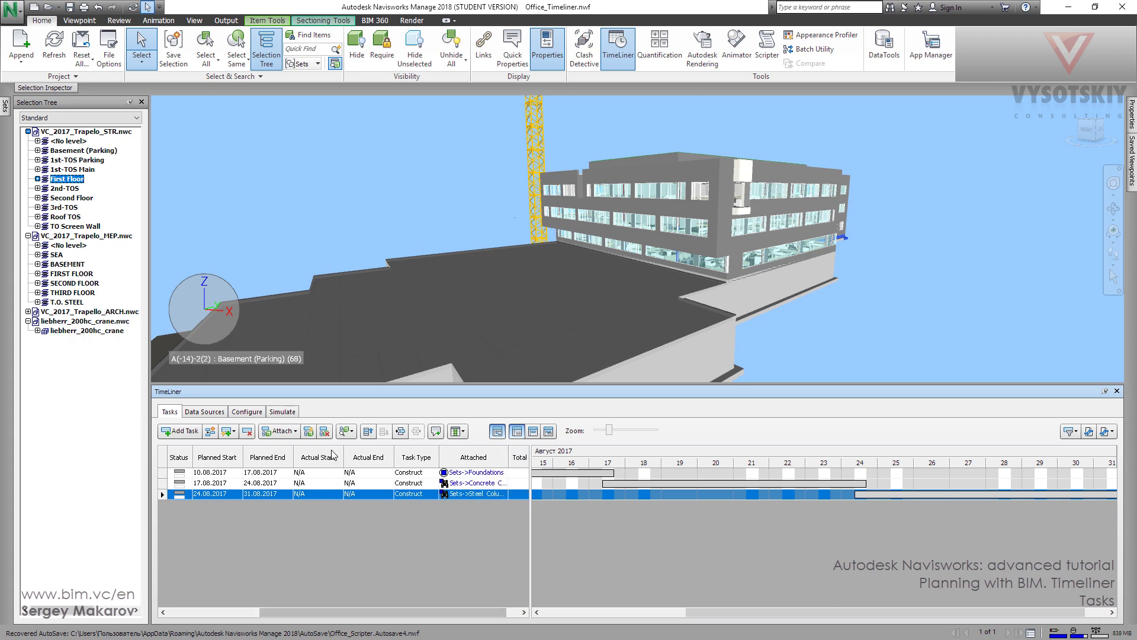
pyautogui.click(323, 431)
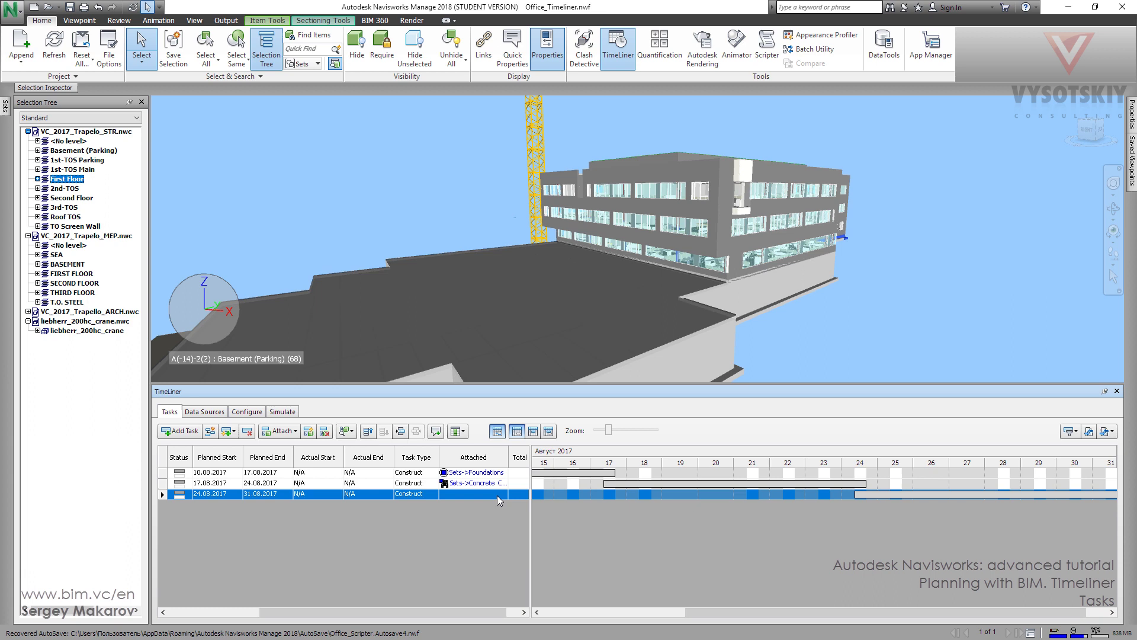
pyautogui.hotkey('ctrl', 'z')
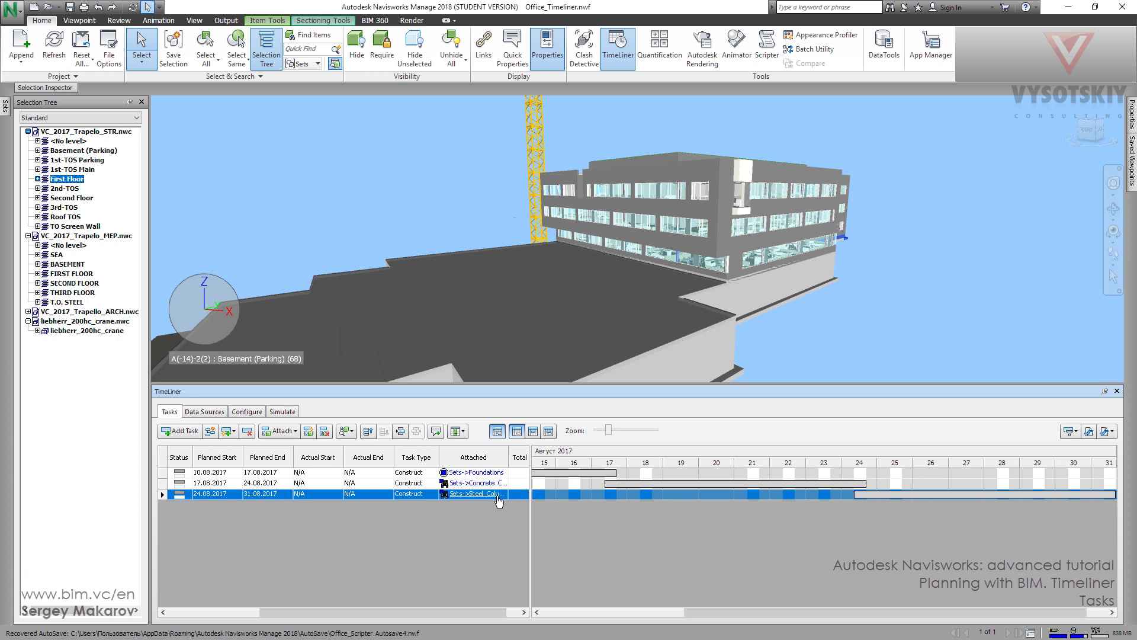
# Step: Move Steel columns up and back down, then insert and delete an empty New Task
pyautogui.click(369, 433)
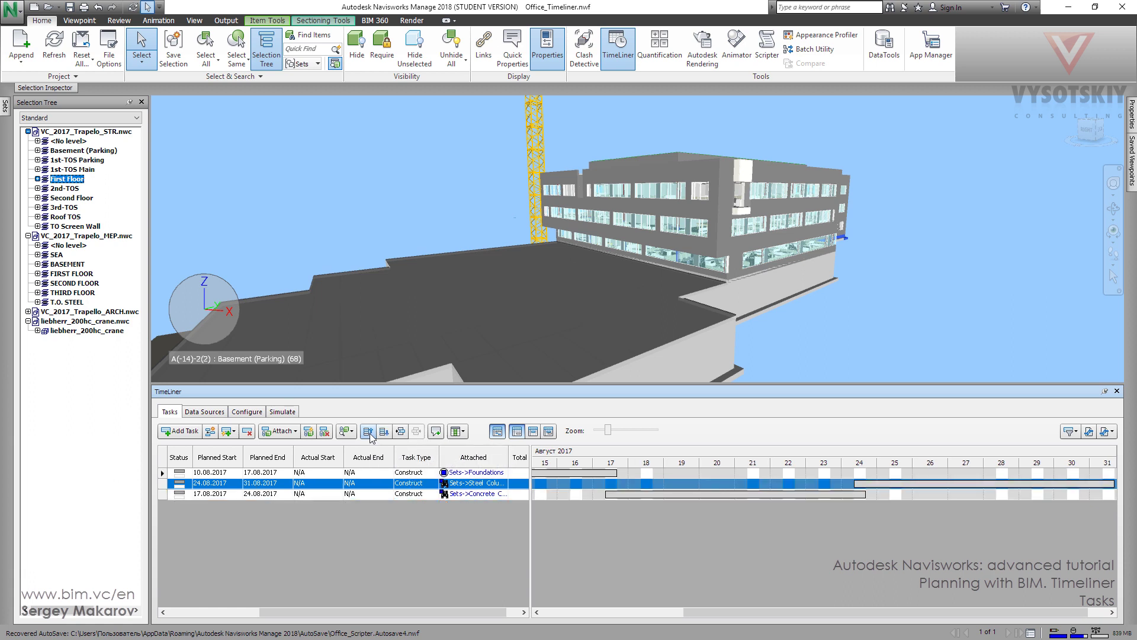
pyautogui.click(384, 432)
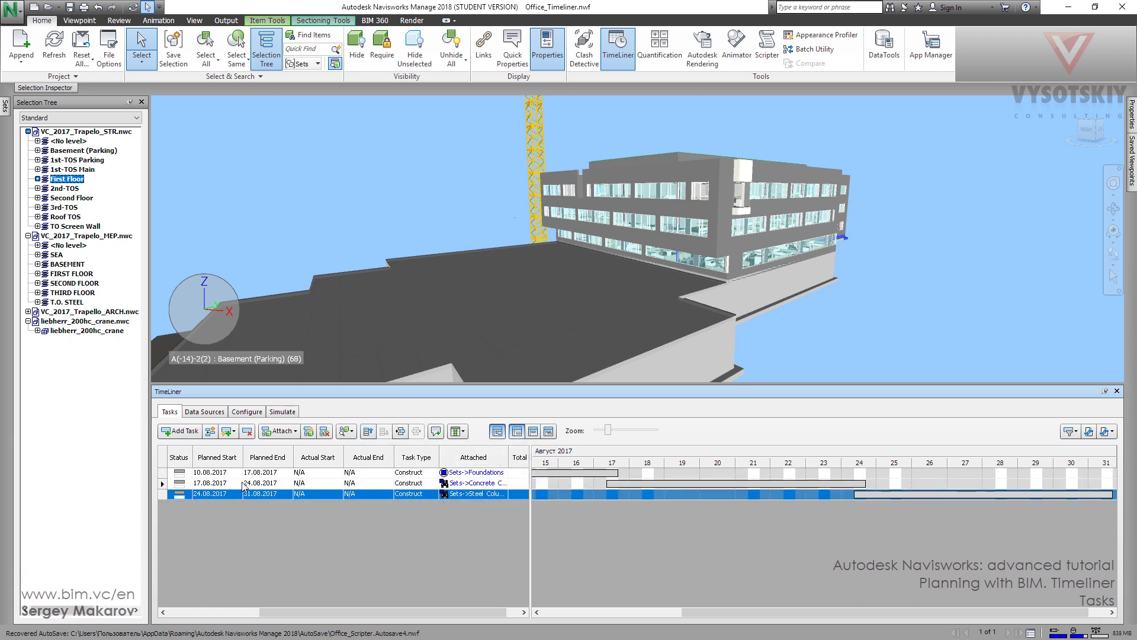
pyautogui.click(210, 432)
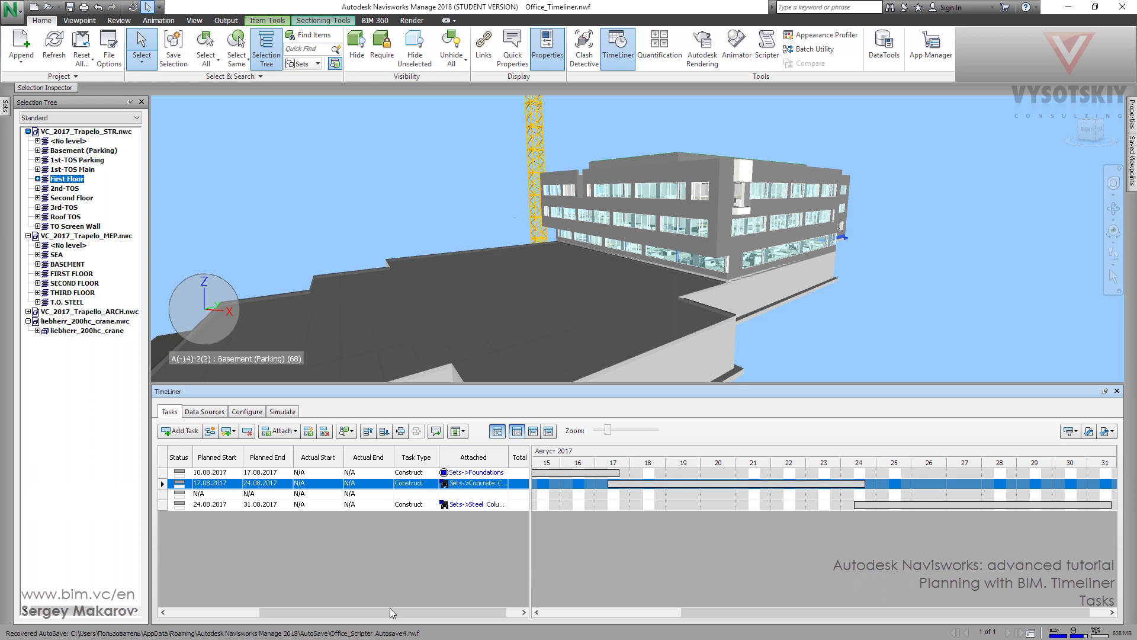
pyautogui.moveTo(390, 611); pyautogui.dragTo(265, 612)
pyautogui.click(243, 495)
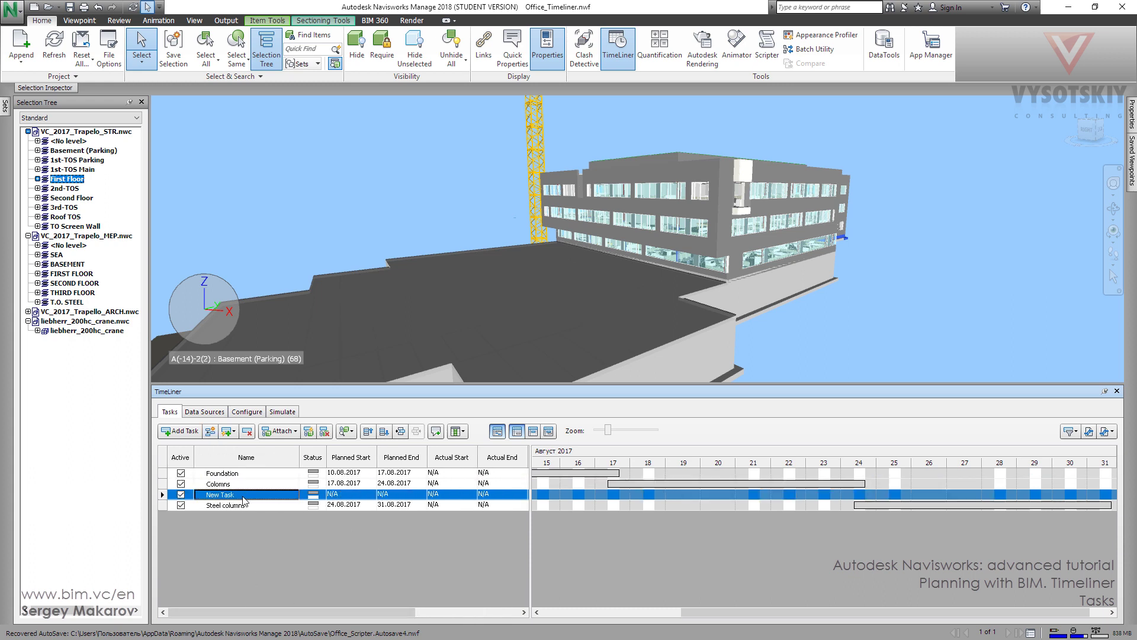
pyautogui.click(247, 432)
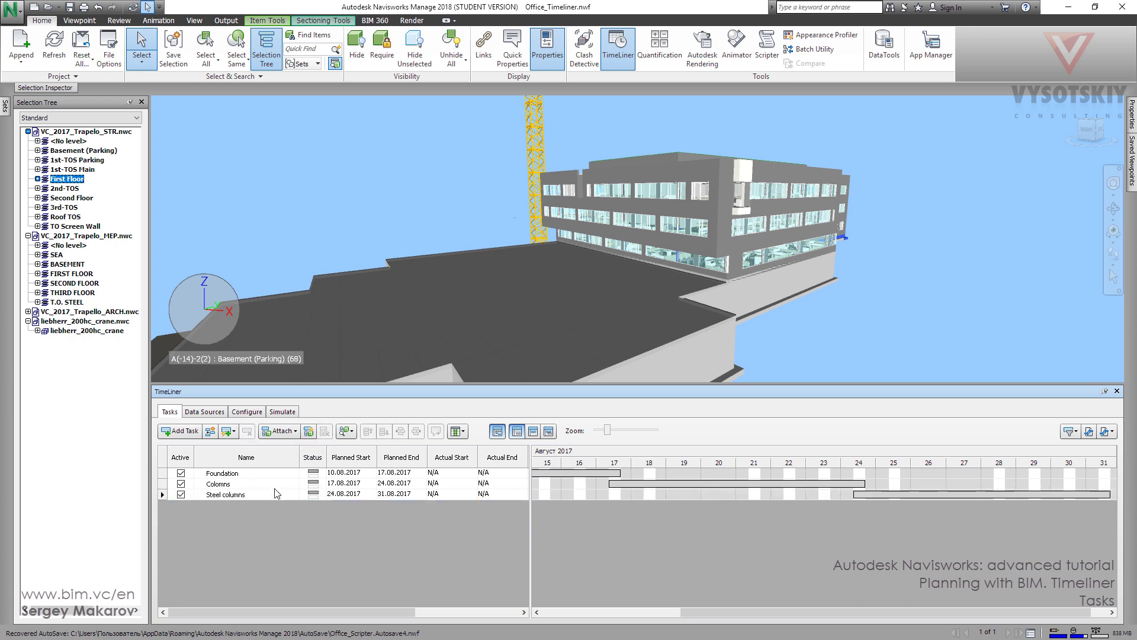
# Step: Append the selected exterior wall to the Steel columns task's attachments
pyautogui.moveTo(286, 611); pyautogui.dragTo(396, 610)
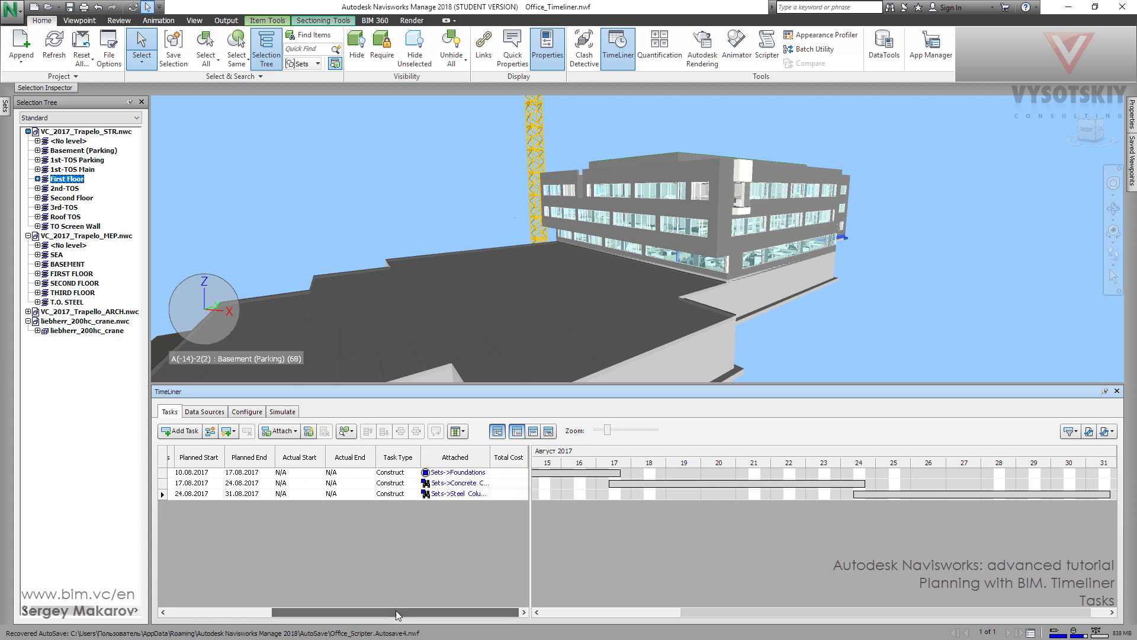
pyautogui.click(721, 244)
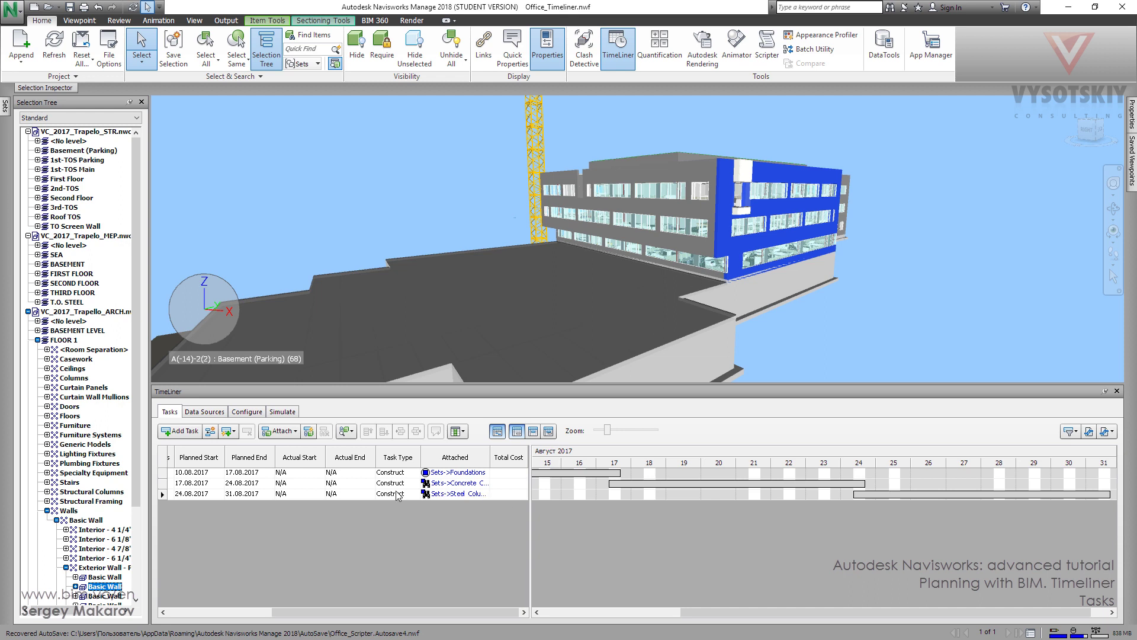
pyautogui.rightClick(356, 493)
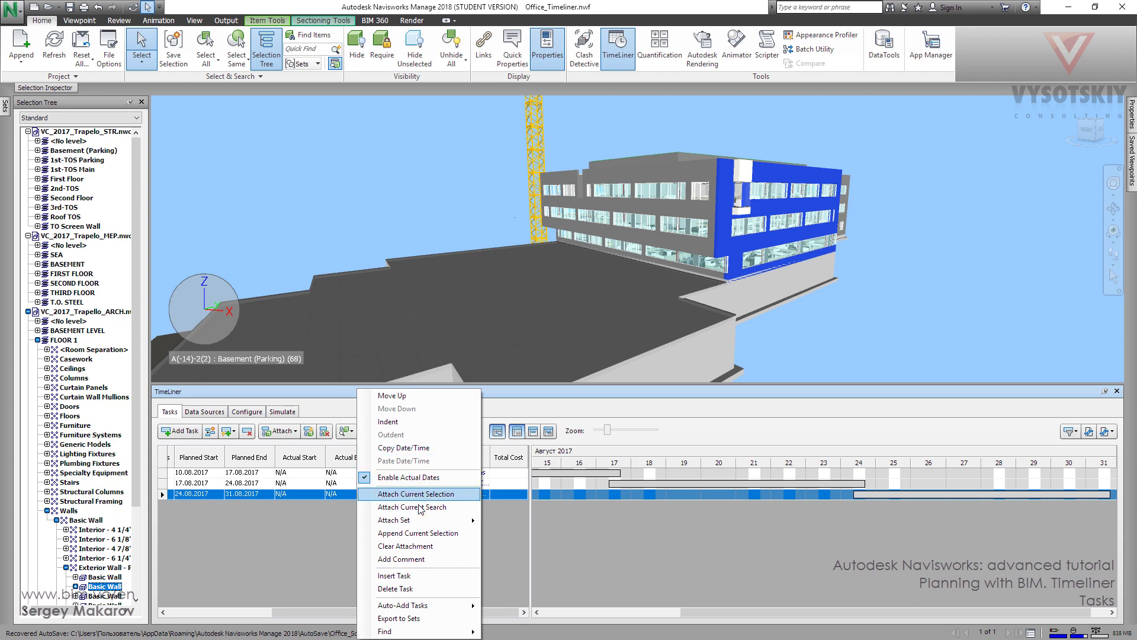
pyautogui.press('Escape')
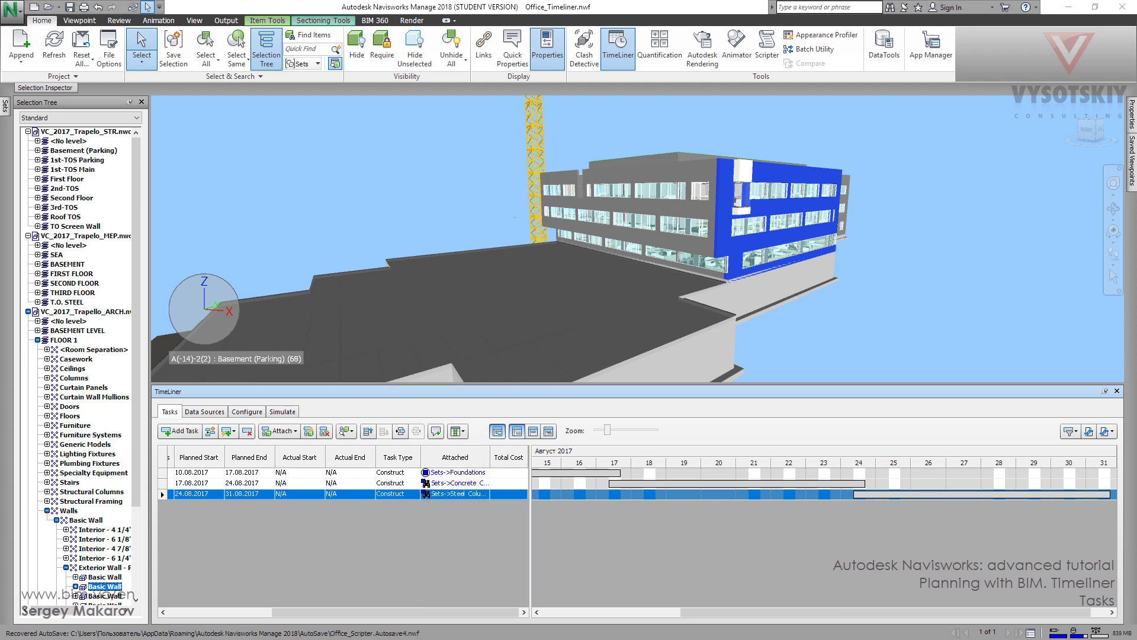
pyautogui.rightClick(390, 497)
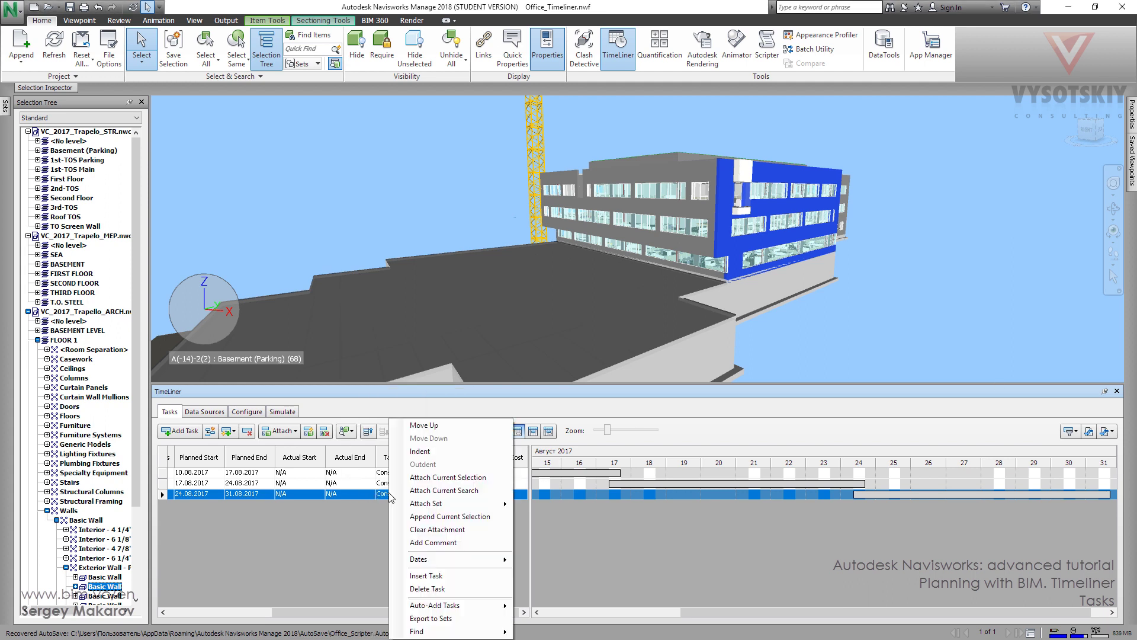
pyautogui.click(415, 518)
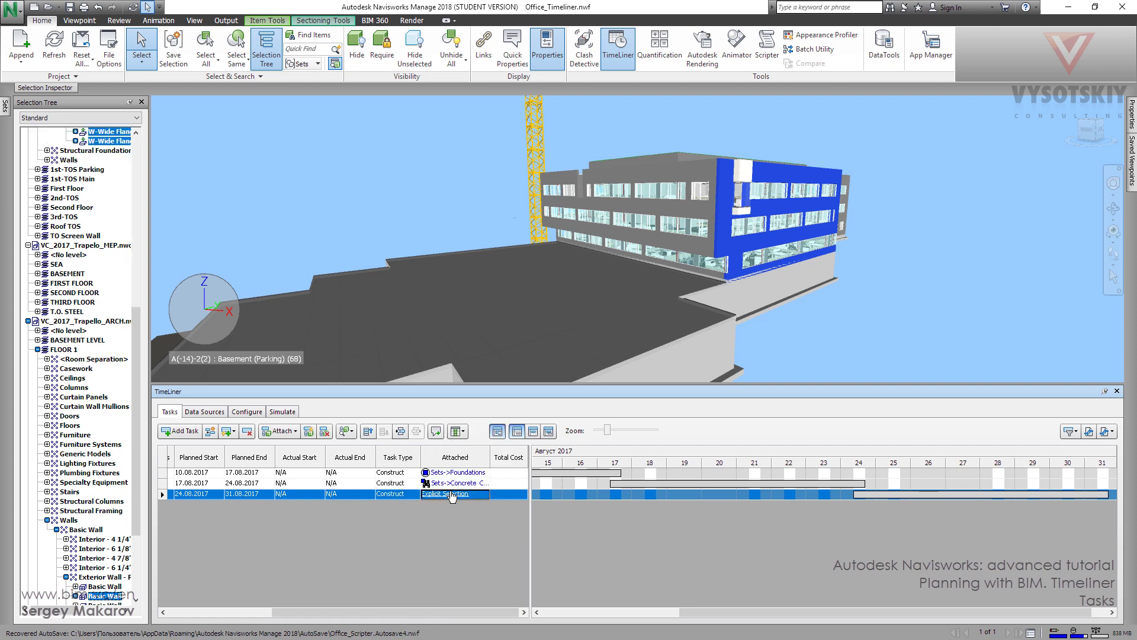
# Step: Hide unselected elements to check the attachment, then unhide all
pyautogui.click(416, 50)
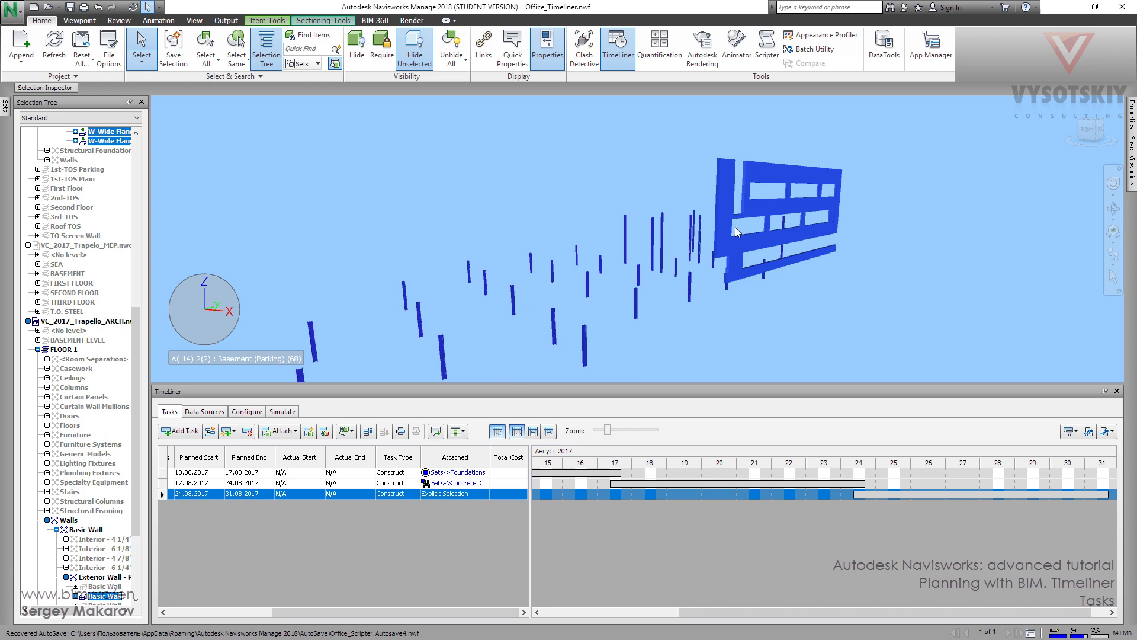
pyautogui.moveTo(386, 616); pyautogui.dragTo(268, 620)
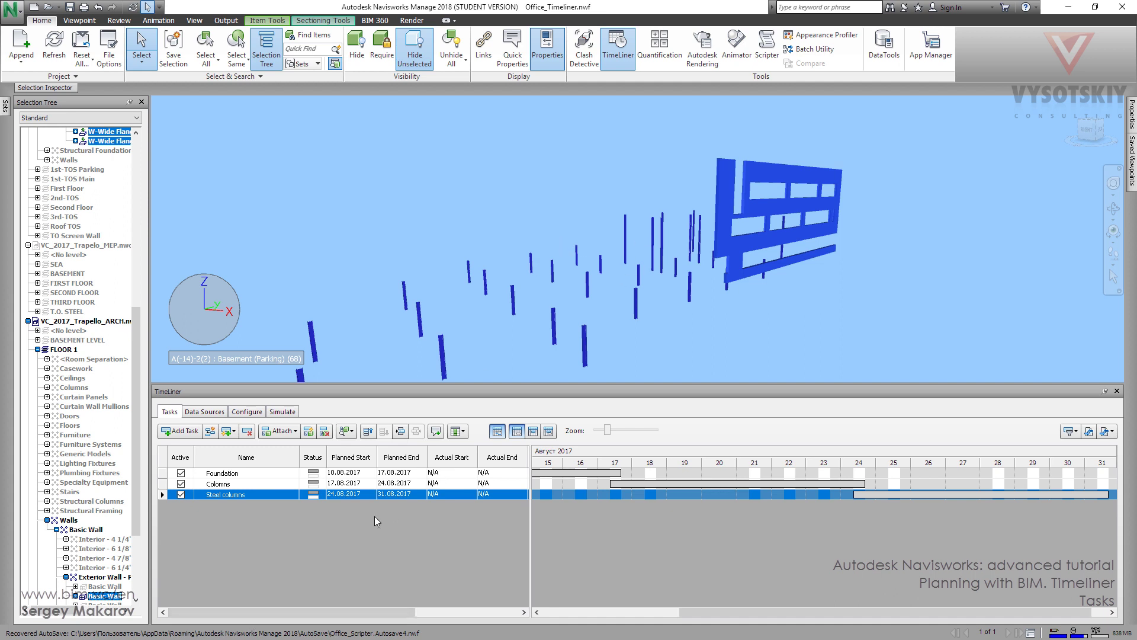
pyautogui.click(455, 56)
pyautogui.click(458, 83)
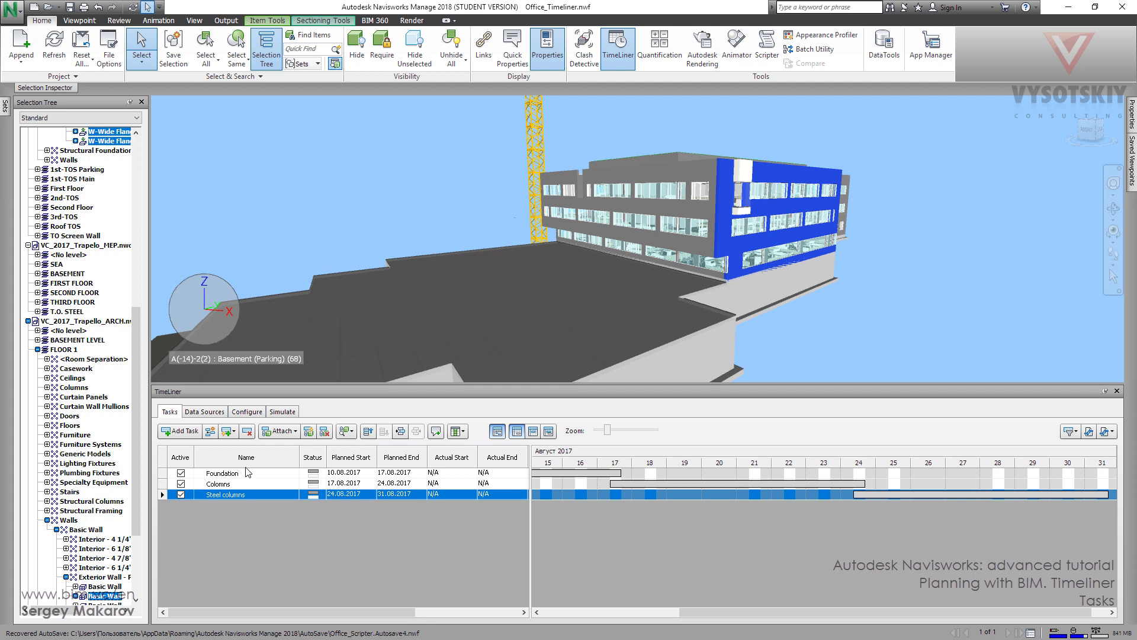
# Step: Auto-add a task for every topmost item, creating level tasks from 1st-TOS Main to THIRD FLOOR
pyautogui.click(234, 435)
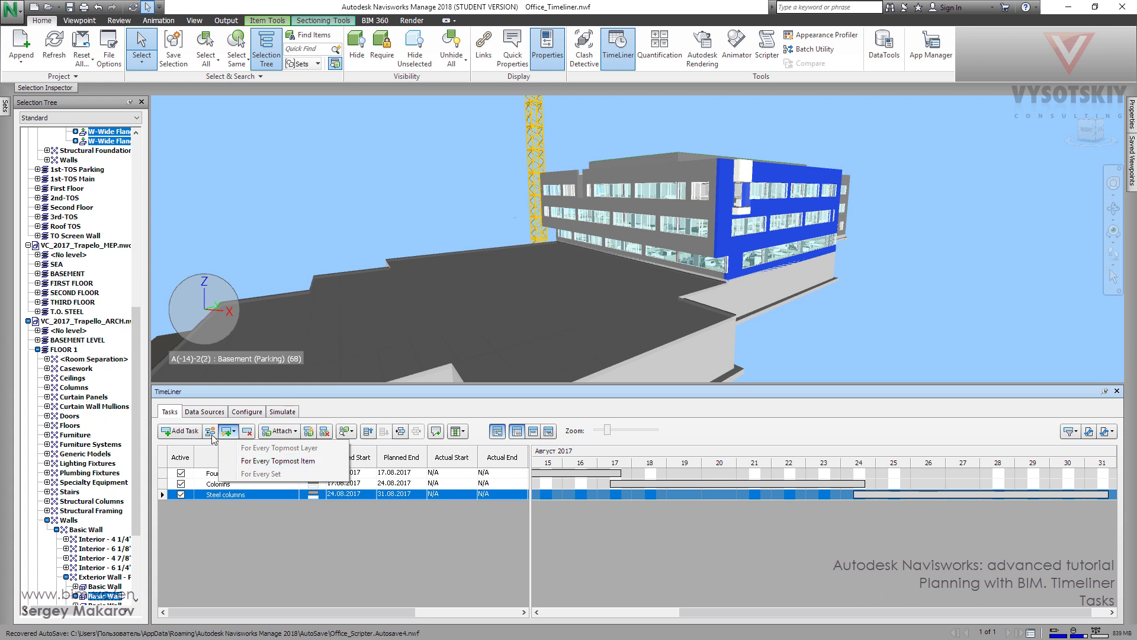
pyautogui.click(263, 461)
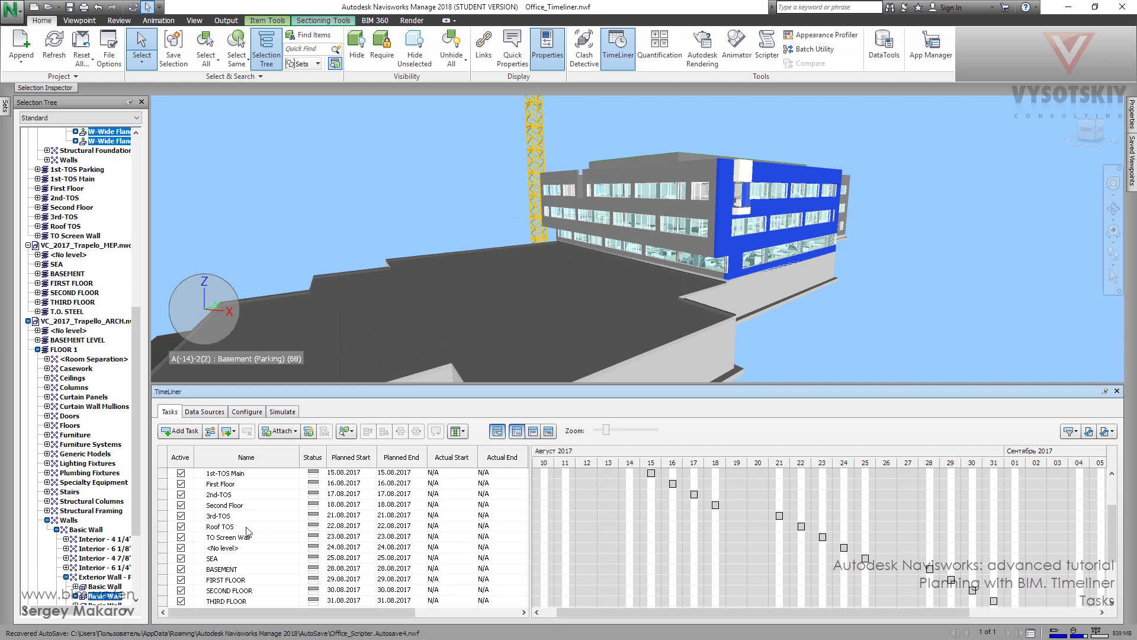
# Step: Select the Basement (Parking) task's attached elements and hide the rest of the model
pyautogui.click(249, 526)
pyautogui.scroll(2, 251, 513)
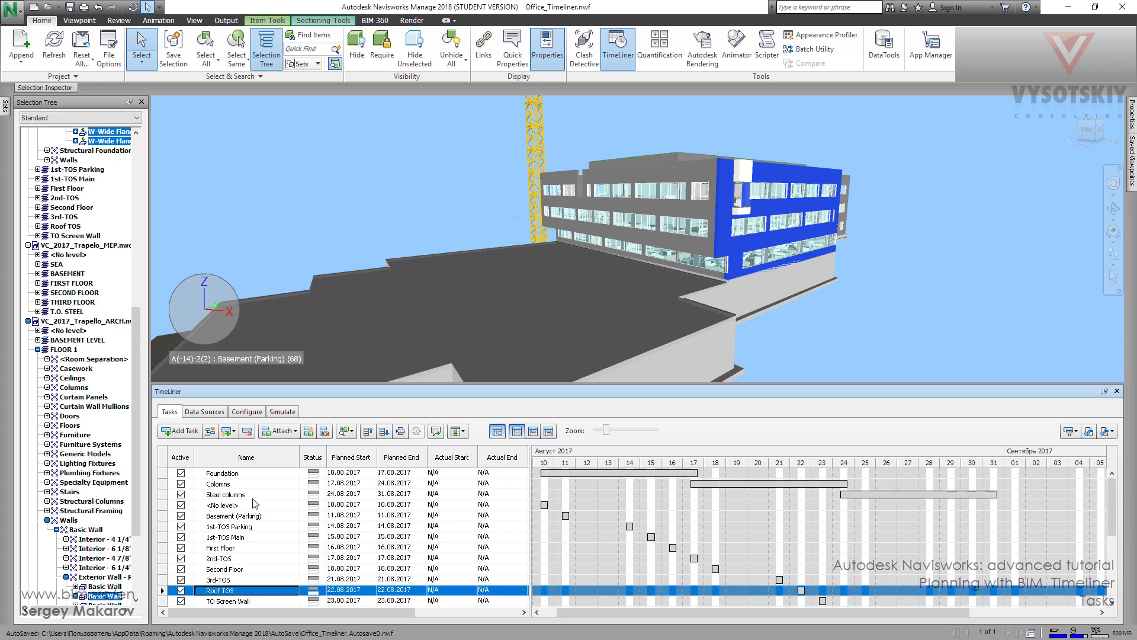
pyautogui.click(260, 518)
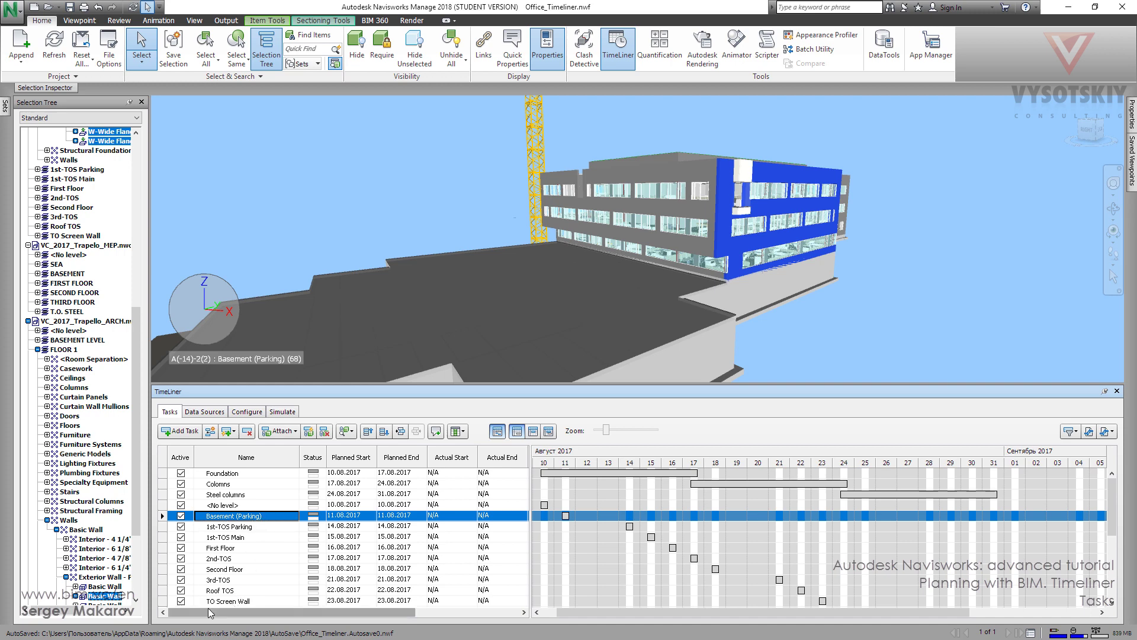
pyautogui.moveTo(208, 611); pyautogui.dragTo(312, 611)
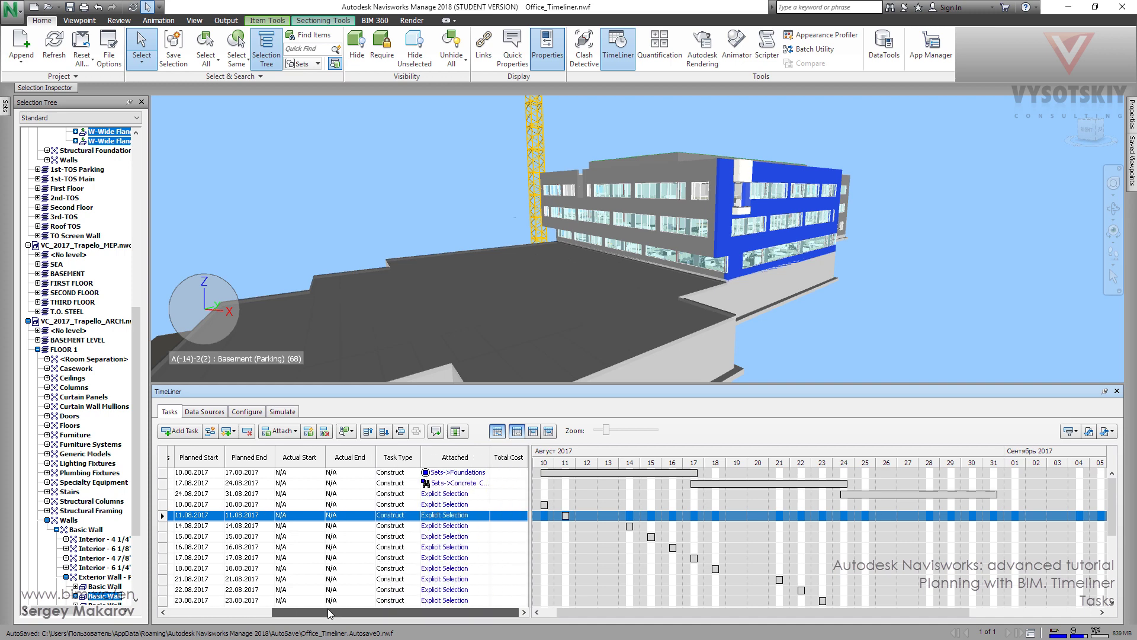
pyautogui.click(448, 515)
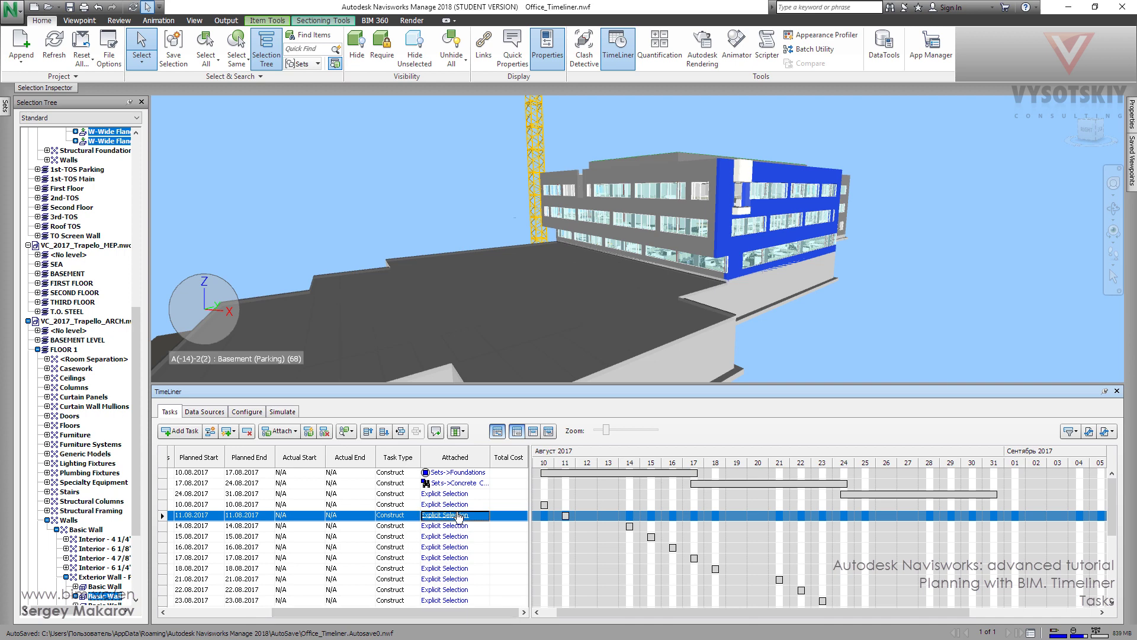
pyautogui.click(423, 50)
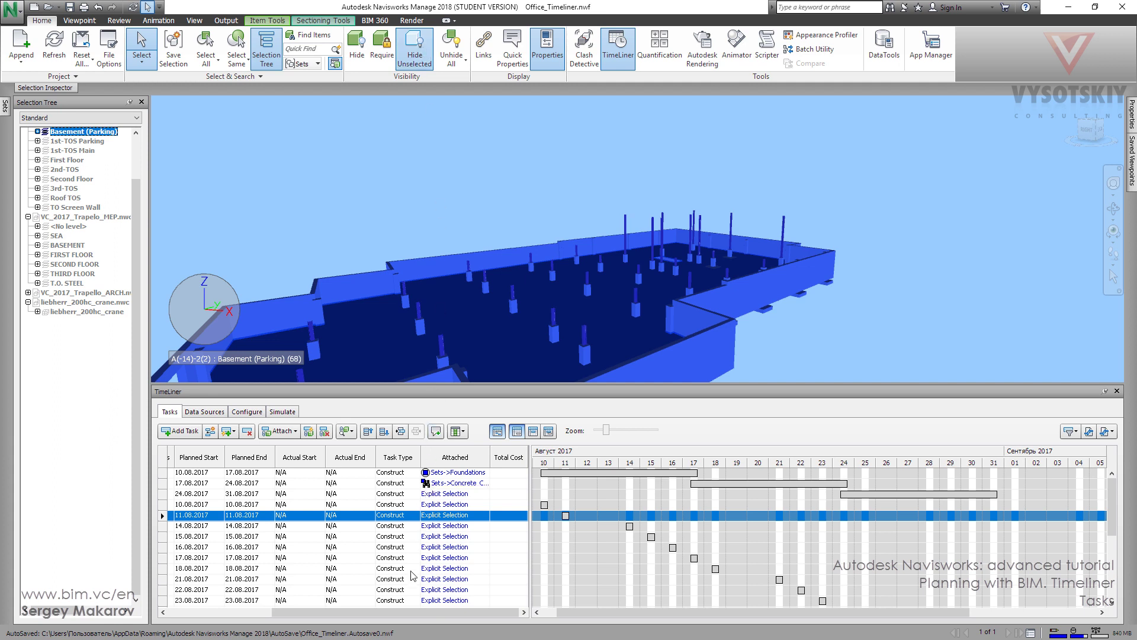
pyautogui.moveTo(396, 612); pyautogui.dragTo(234, 611)
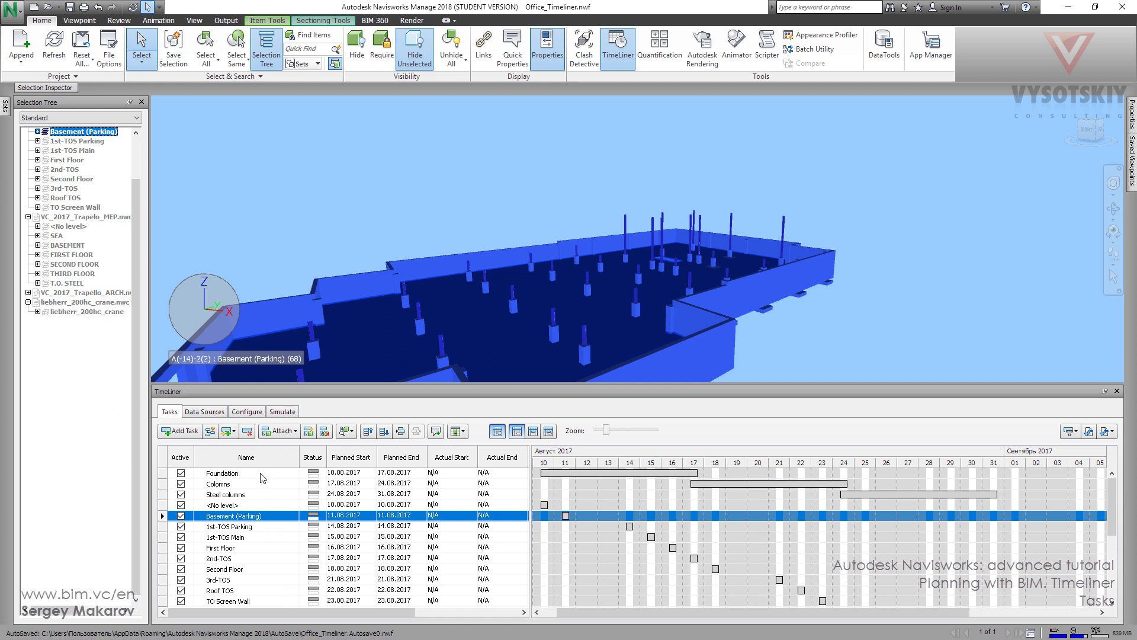
# Step: Delete all generated tasks from <No level> through liebherr_200hc_crane
pyautogui.click(164, 505)
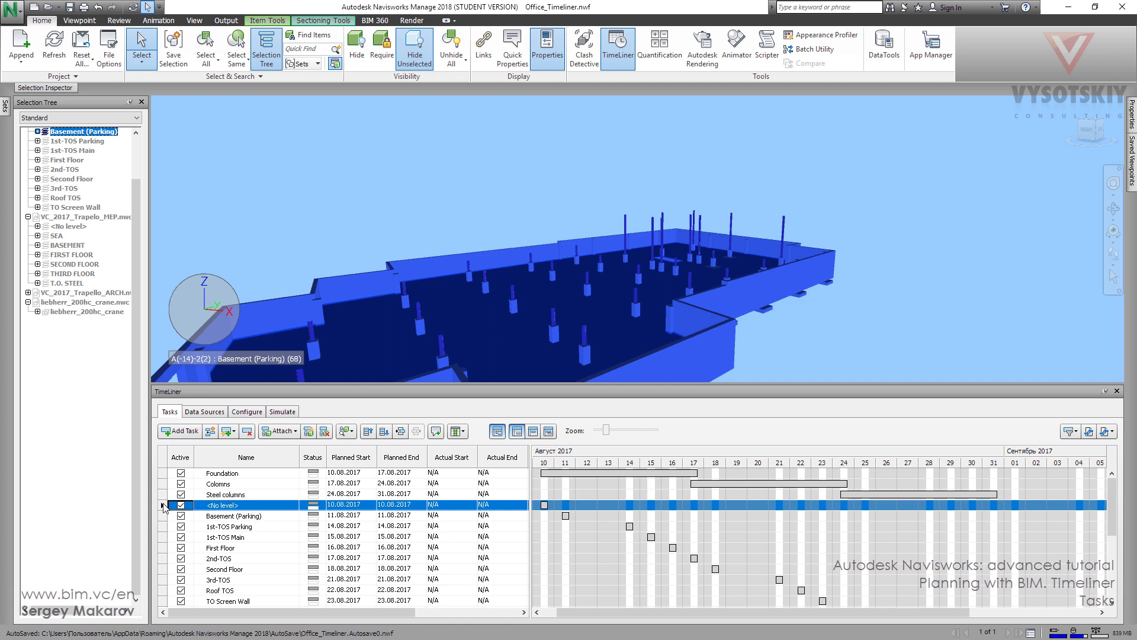
pyautogui.scroll(-5, 163, 506)
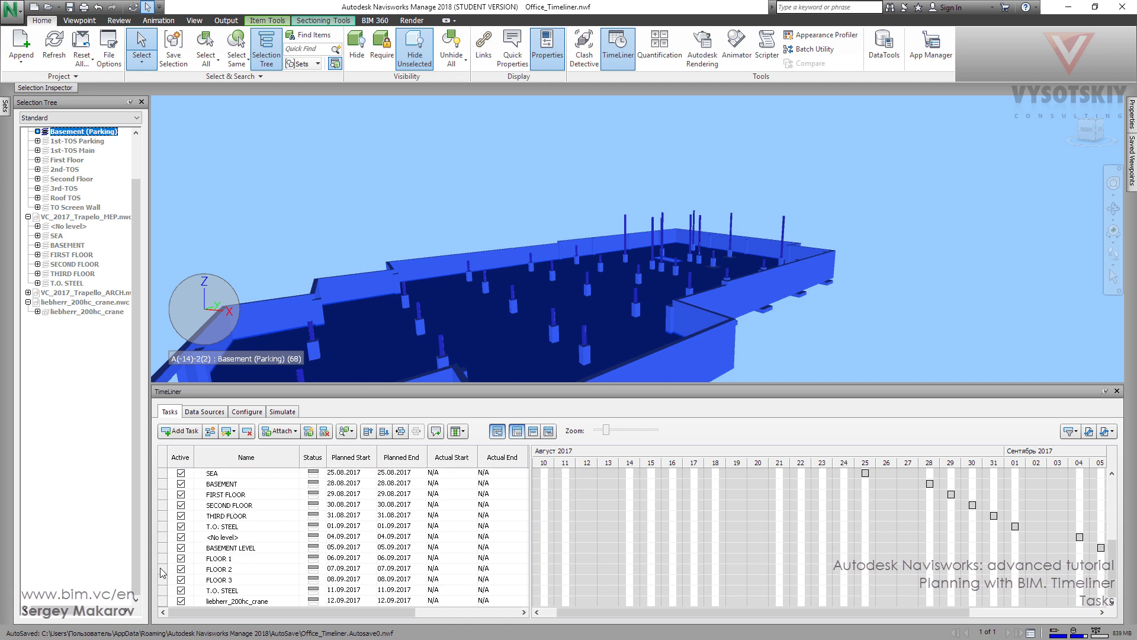
pyautogui.keyDown('shift'); pyautogui.click(165, 600); pyautogui.keyUp('shift')
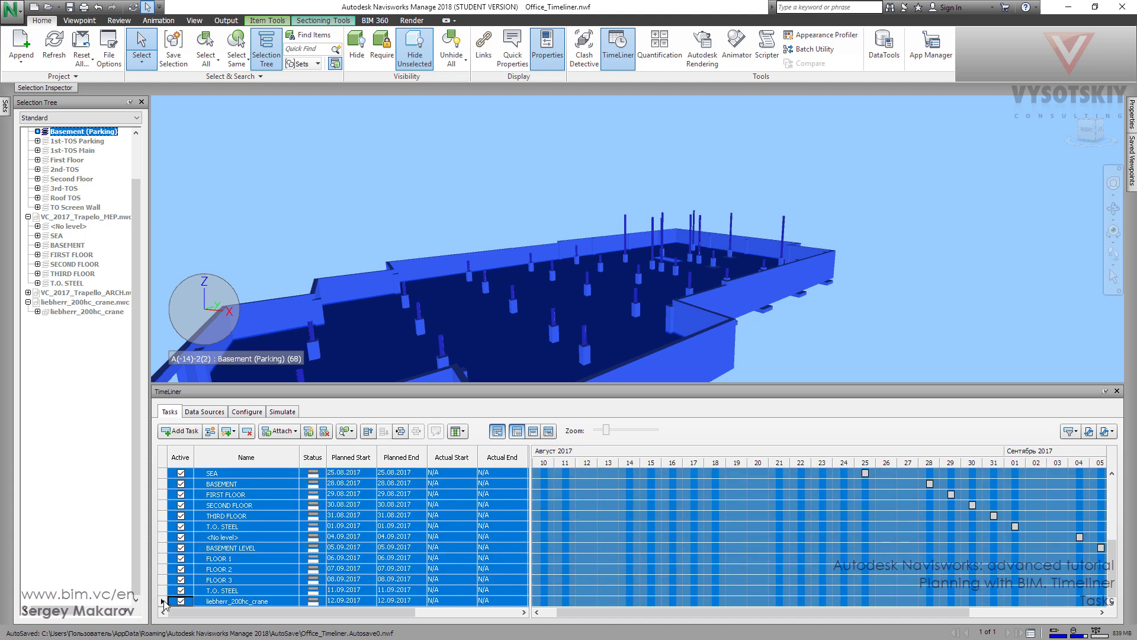
pyautogui.click(247, 431)
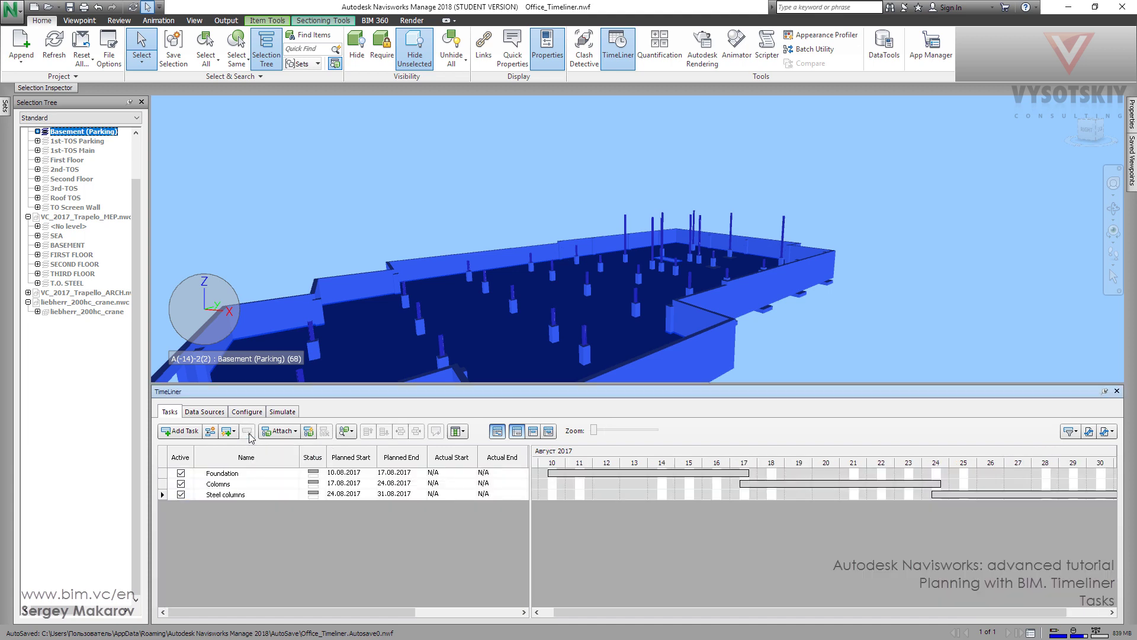